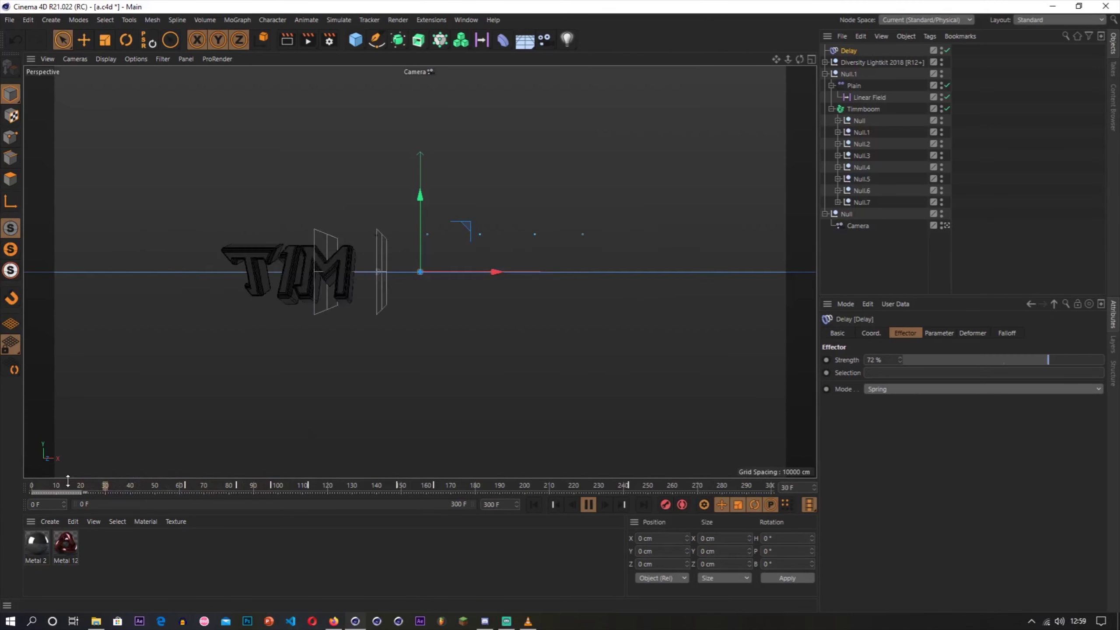
Step: Inspect the Null.1 pitch rotation F-curve, fitting the whole curve in the Timeline view
right_click(985, 373)
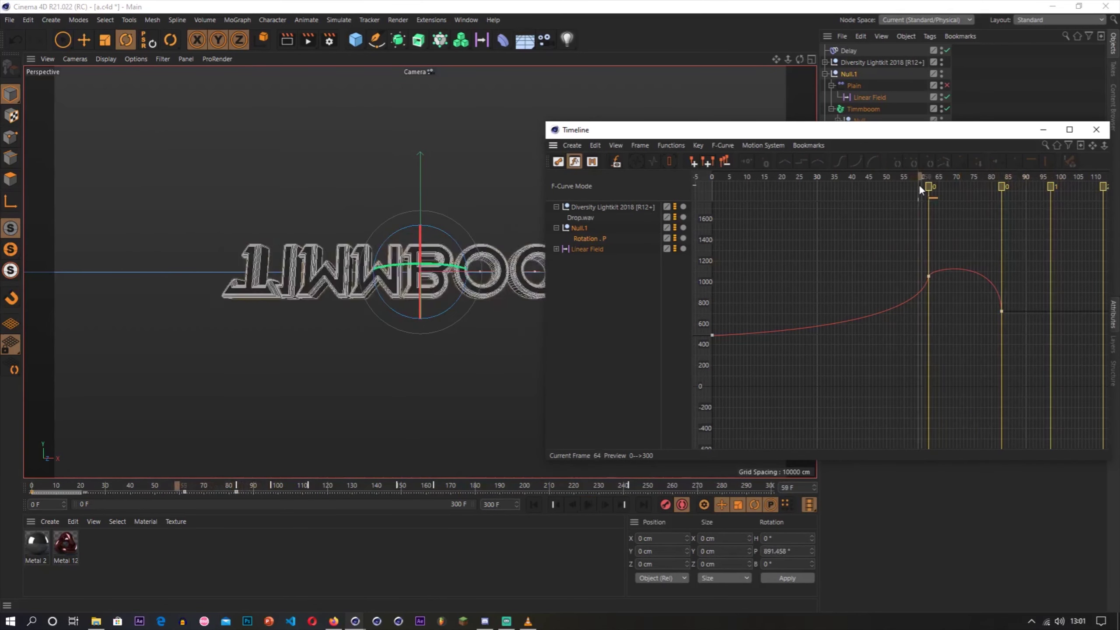
key(h)
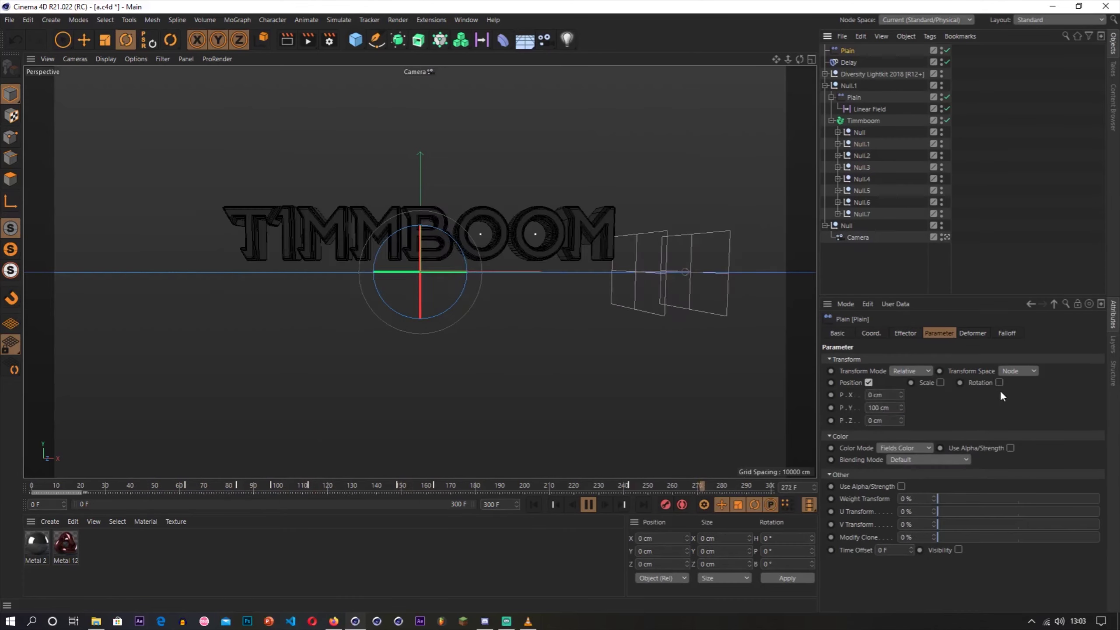
Step: Add a Linear Field to the Plain effector and show its Falloff settings
click(1007, 332)
click(850, 448)
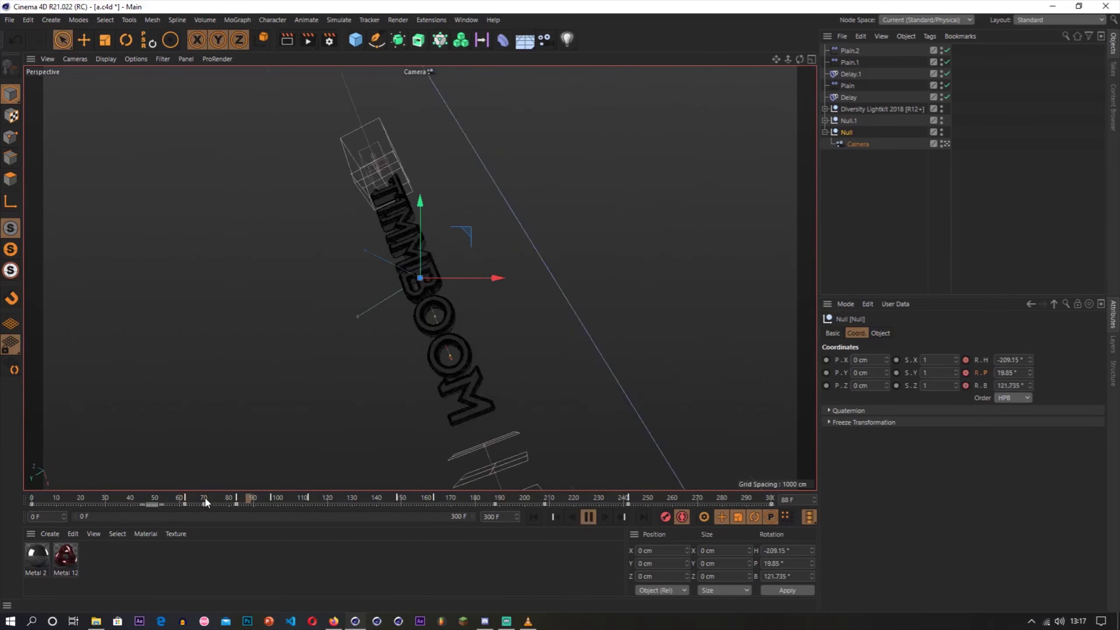
Step: Return the animation to frame 90 and save the scene with Ctrl+S
click(206, 490)
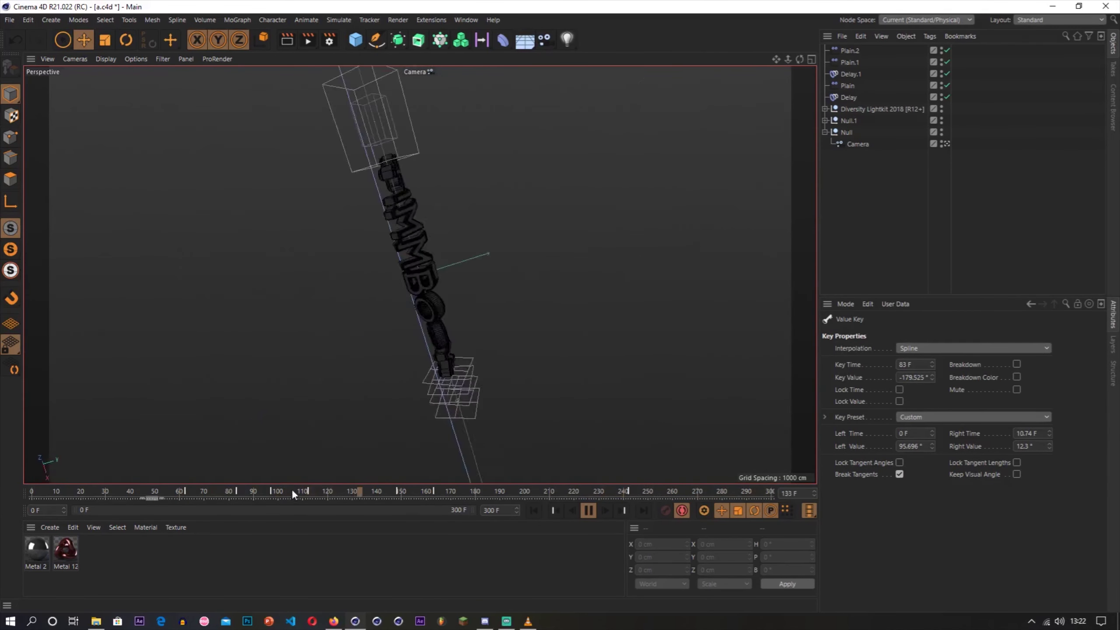
key(ctrl+s)
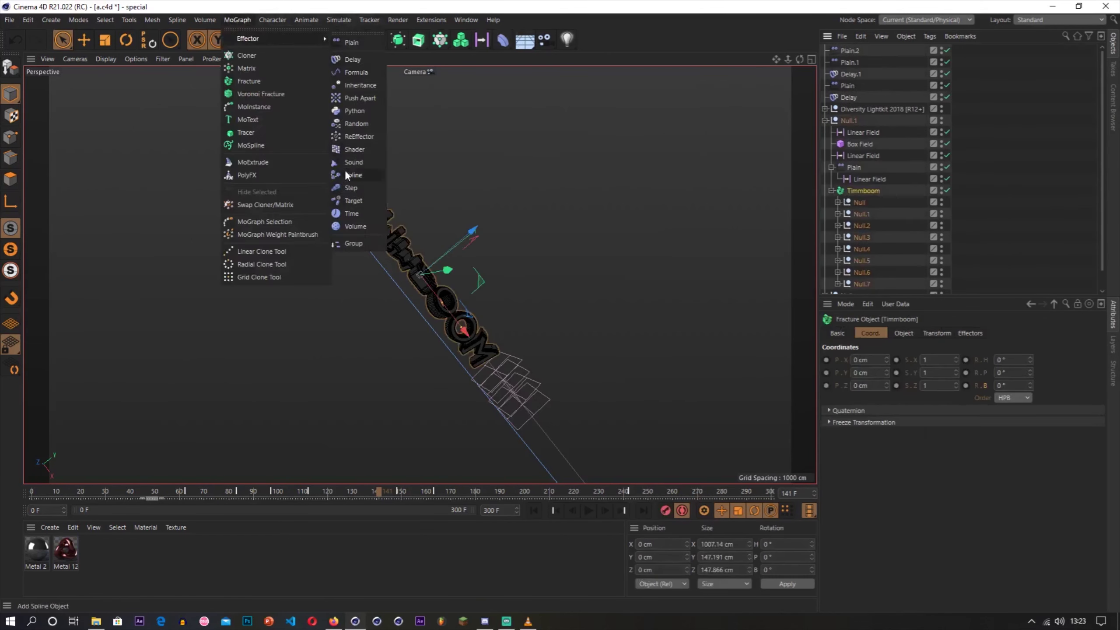
Step: Review the Random effector's Strength, select its four Strength keys, and play the animation
click(905, 332)
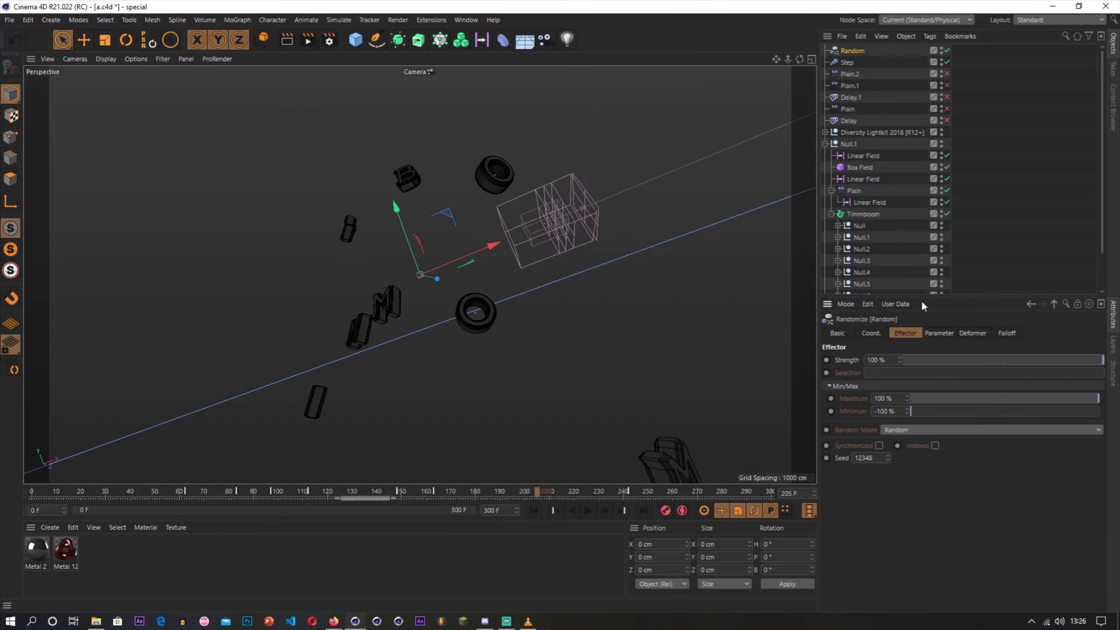
drag(571, 495, 396, 495)
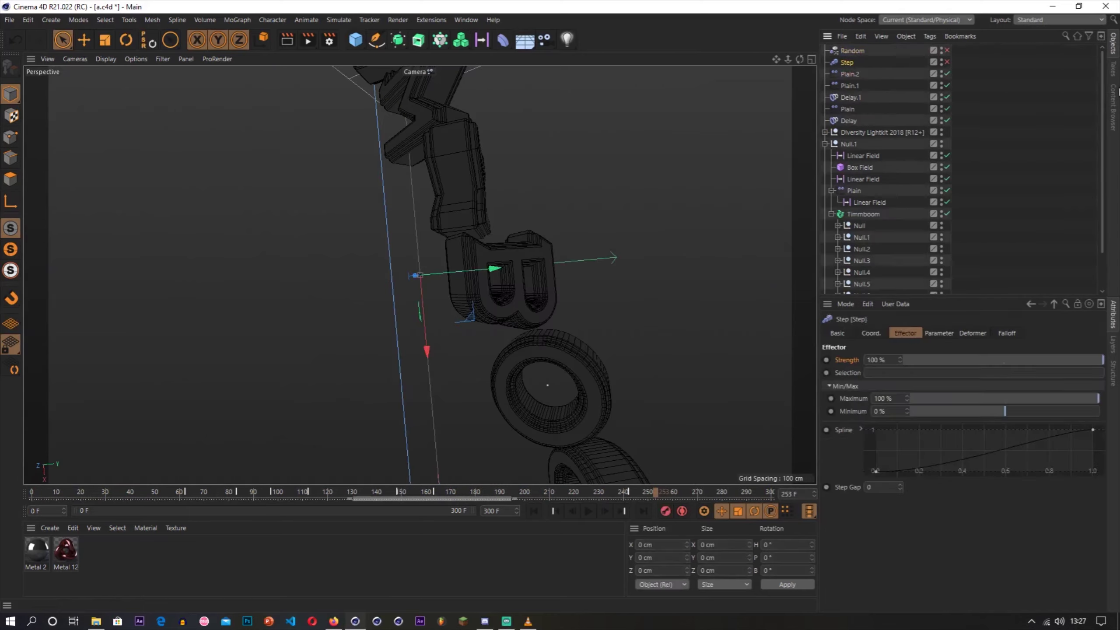
click(1116, 73)
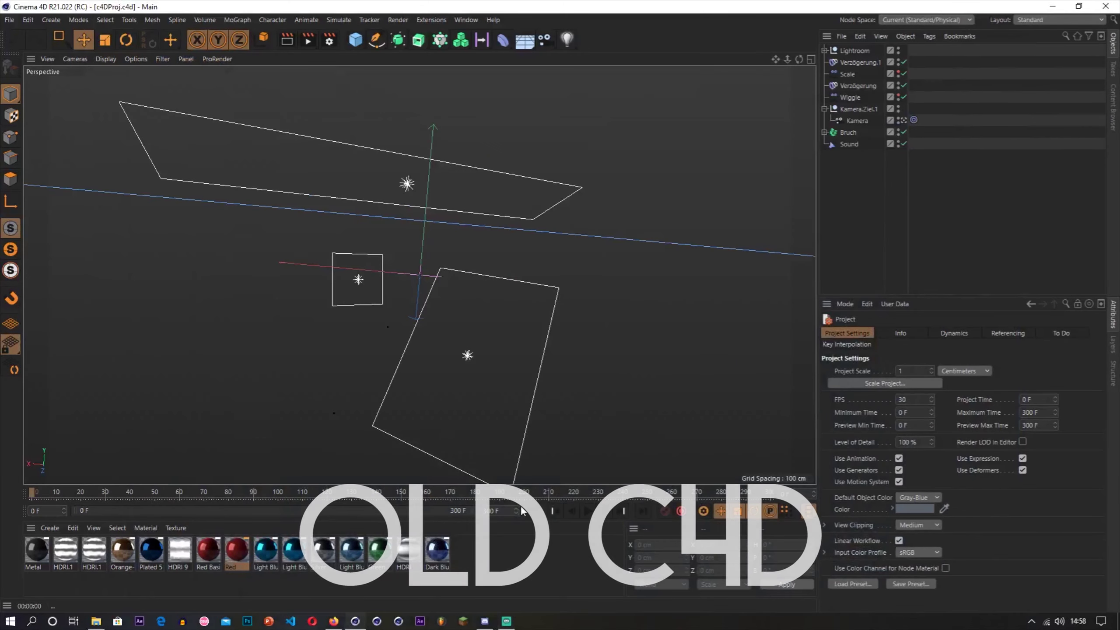
Step: Play back the old project's TIMMBOOM animation
click(587, 511)
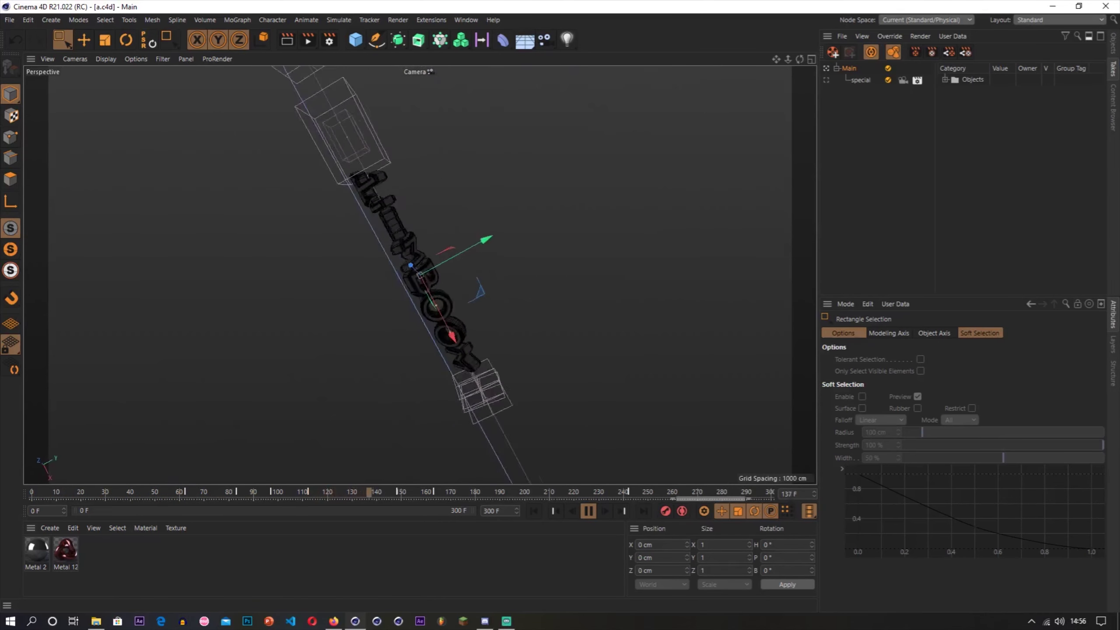
Step: Return to the scene's Objects list
click(1112, 50)
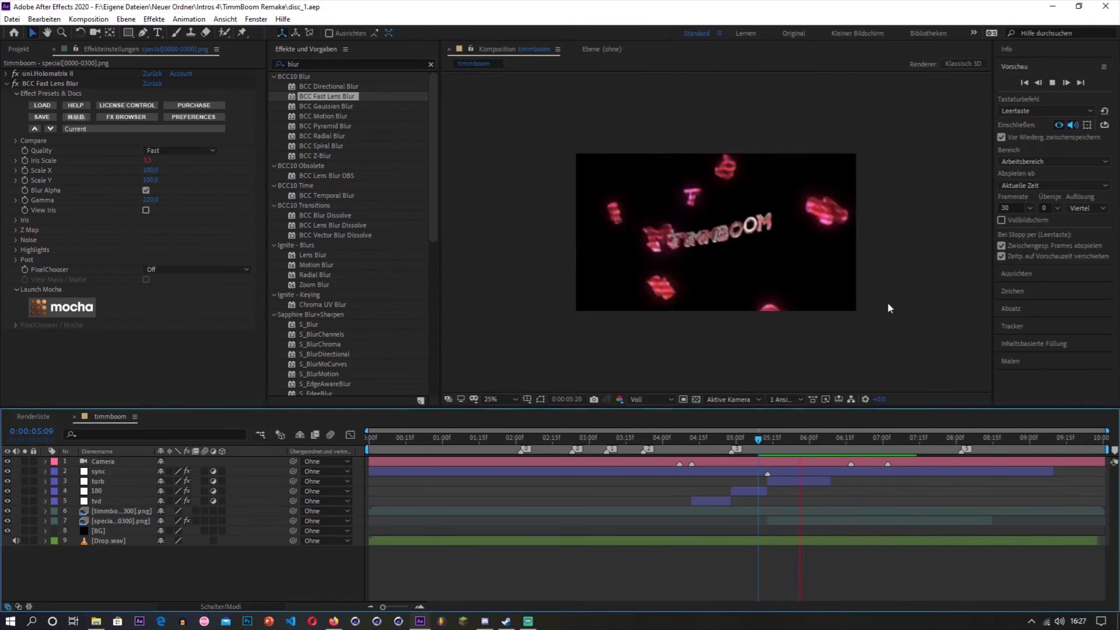
Step: Stop the preview and reveal only layer 7's Opacity property
key(space)
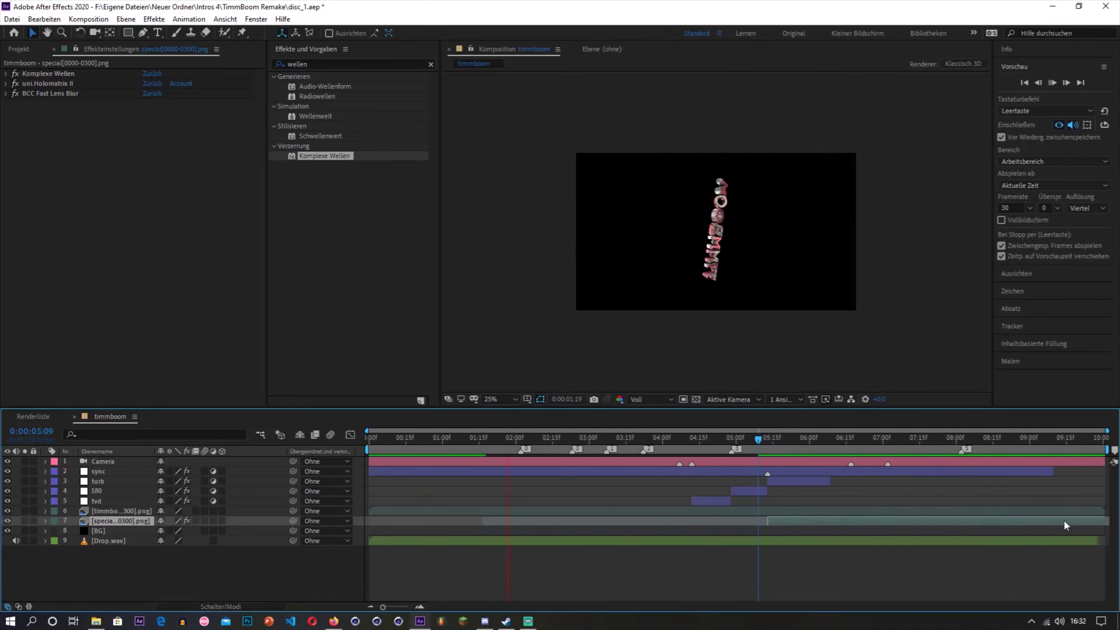
key(t)
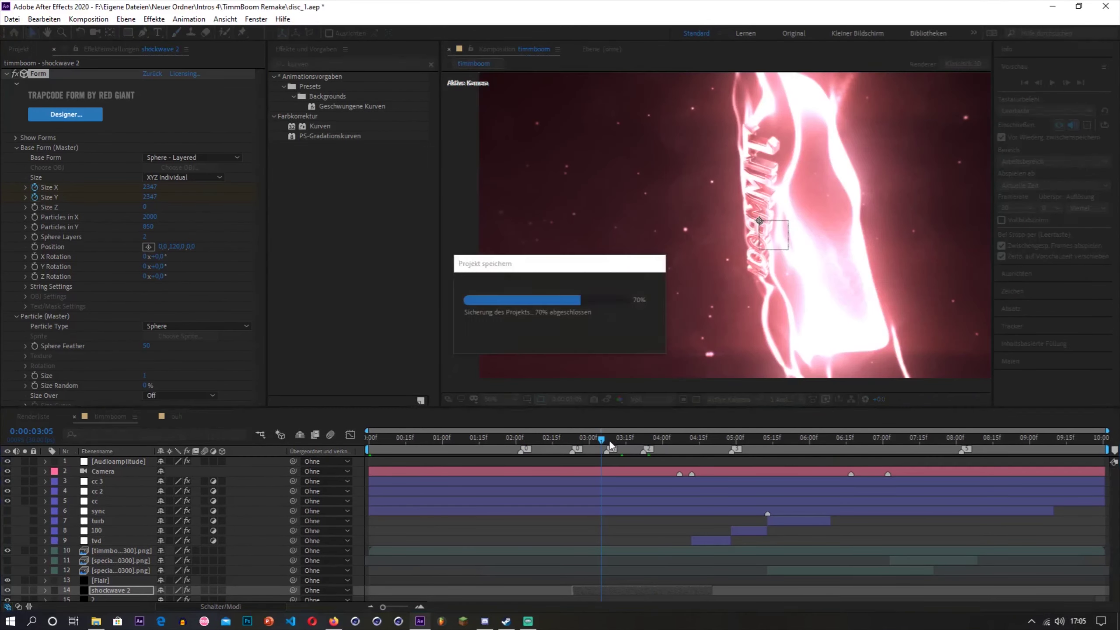
click(593, 443)
key(space)
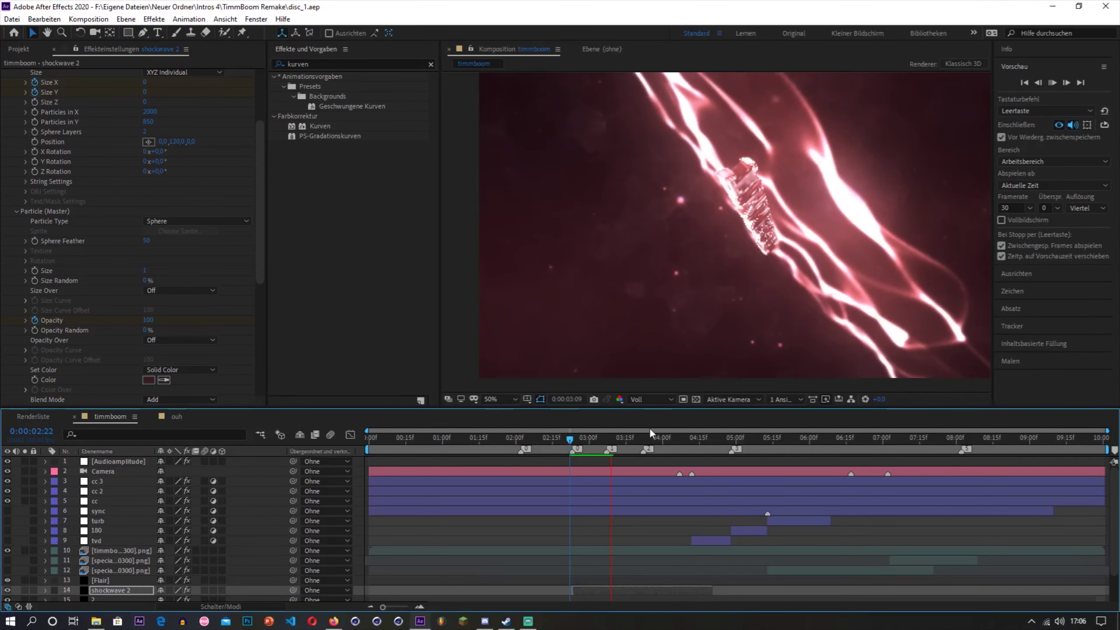